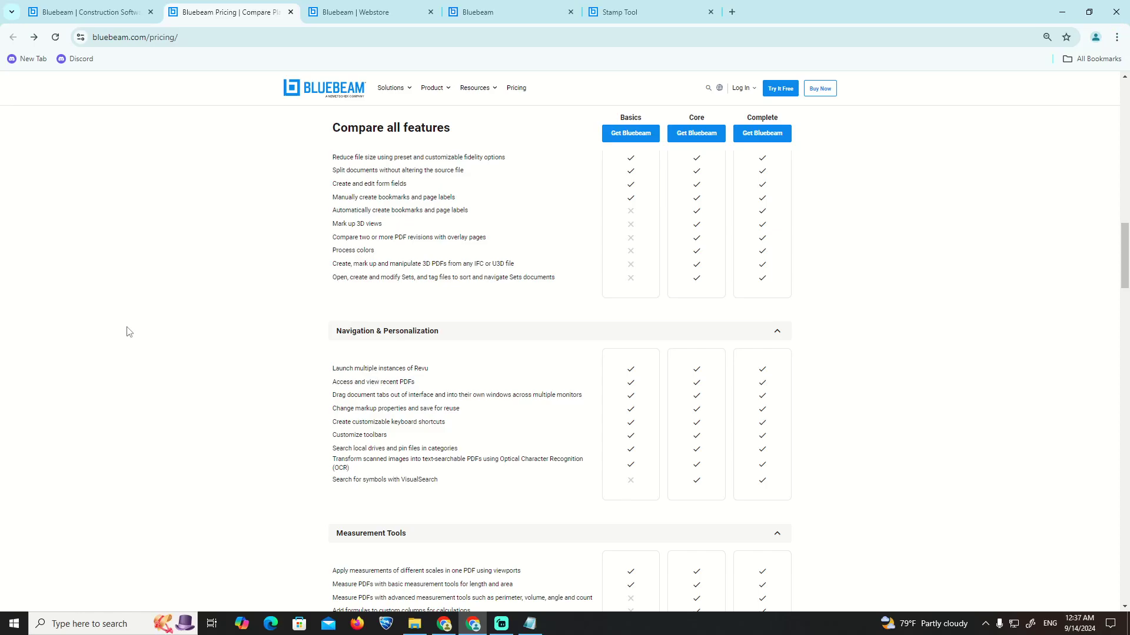
{"action": "scroll", "coordinate": [125, 331], "scroll_direction": "up", "scroll_amount": 1}
{"action": "scroll", "coordinate": [127, 332], "scroll_direction": "down", "scroll_amount": 2}
{"action": "scroll", "coordinate": [126, 332], "scroll_direction": "down", "scroll_amount": 1}
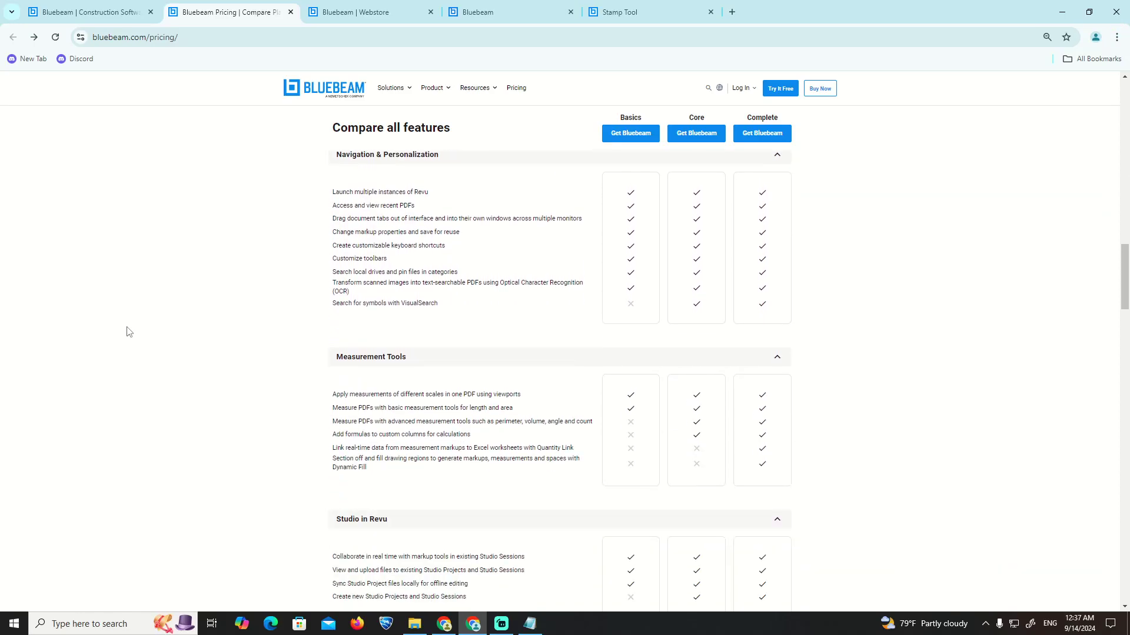
- Leave the pricing features table for the Stamp Tool tab, and bring the deleting-stamps Notepad note forward
{"action": "double_click", "coordinate": [209, 260]}
{"action": "left_click", "coordinate": [209, 260]}
{"action": "left_click", "coordinate": [590, 9]}
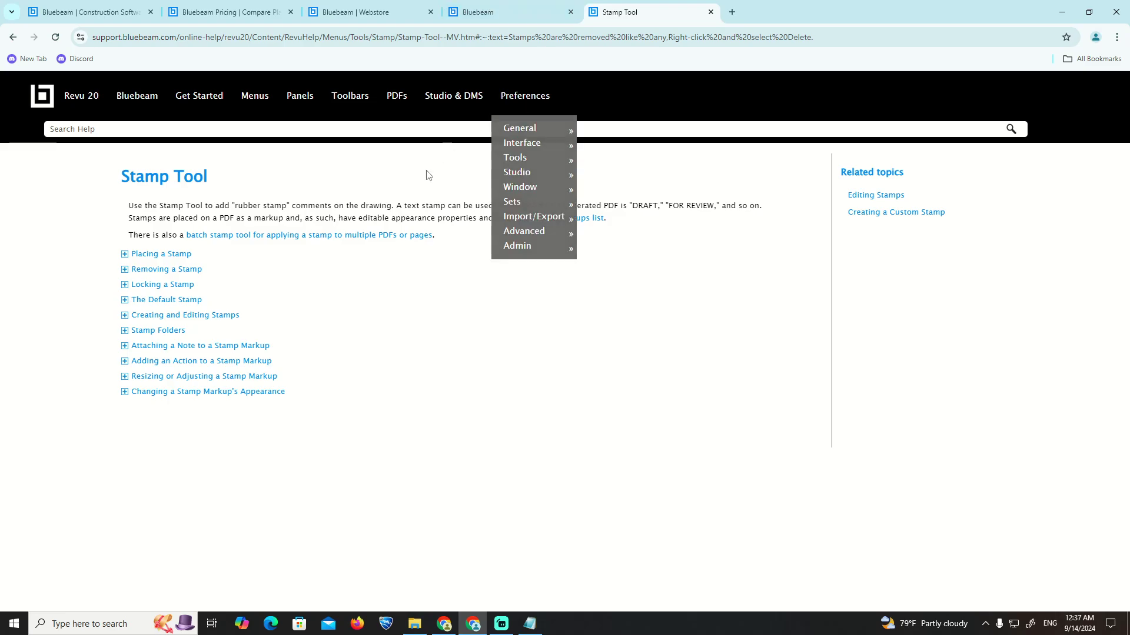
{"action": "left_click", "coordinate": [529, 624]}
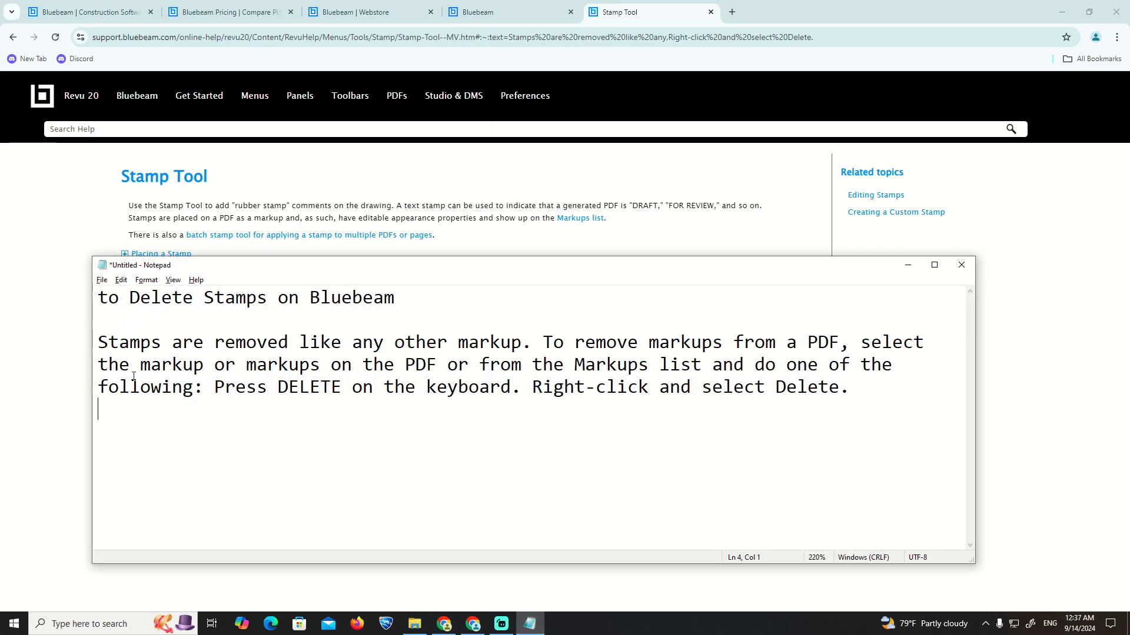
{"action": "left_click_drag", "start_coordinate": [98, 342], "coordinate": [535, 343]}
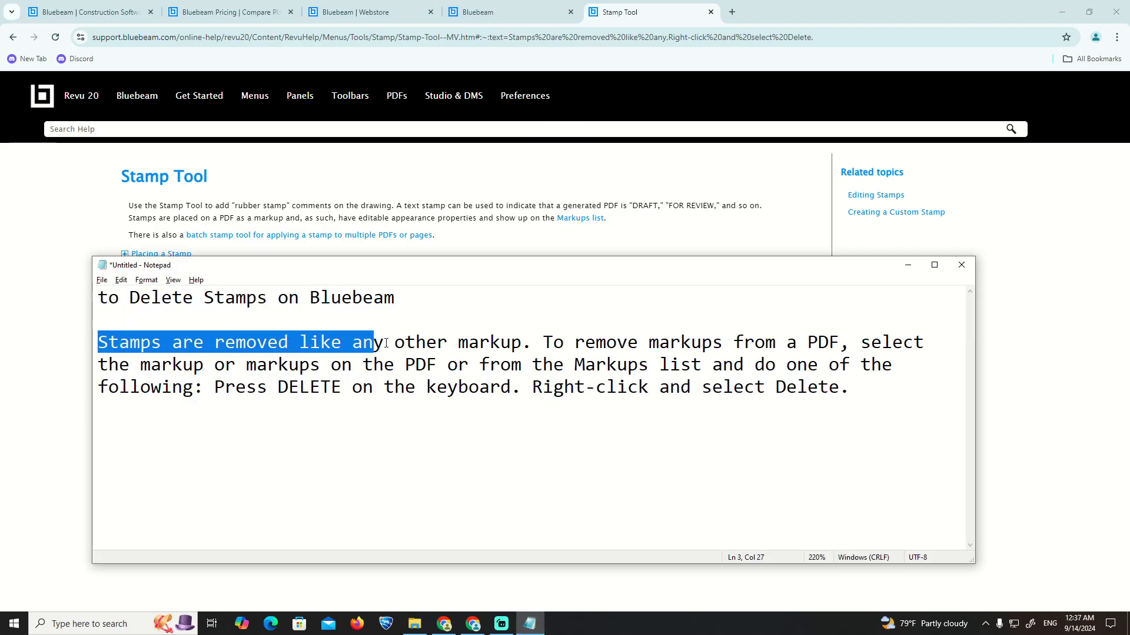
{"action": "double_click", "coordinate": [536, 343]}
{"action": "left_click_drag", "start_coordinate": [457, 343], "coordinate": [891, 341]}
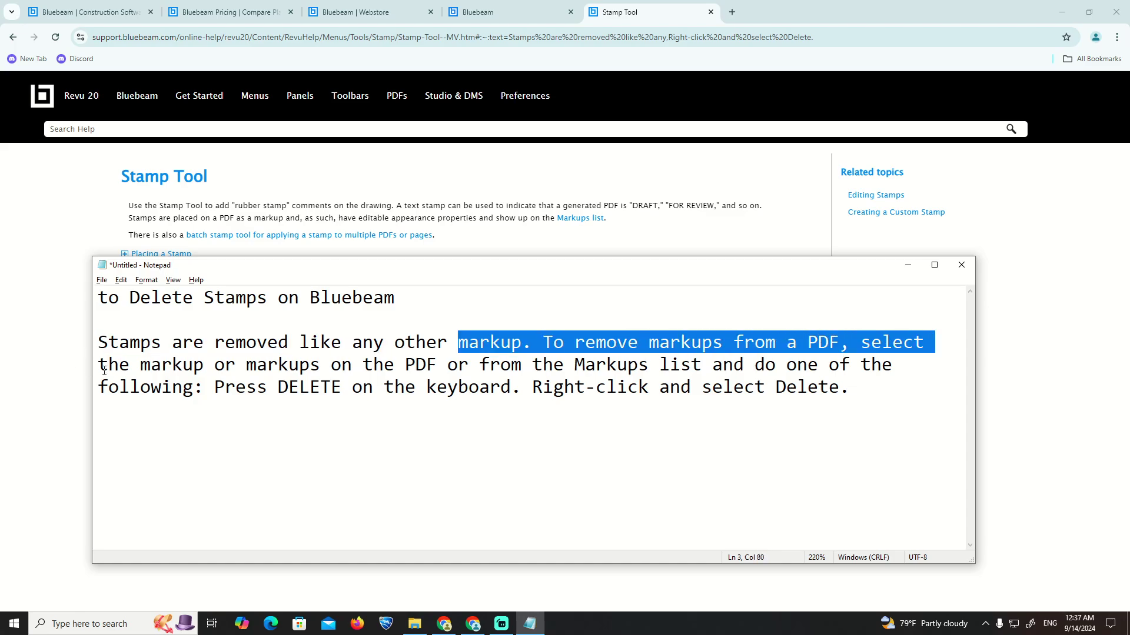
{"action": "left_click_drag", "start_coordinate": [97, 365], "coordinate": [892, 365]}
{"action": "left_click", "coordinate": [315, 364]}
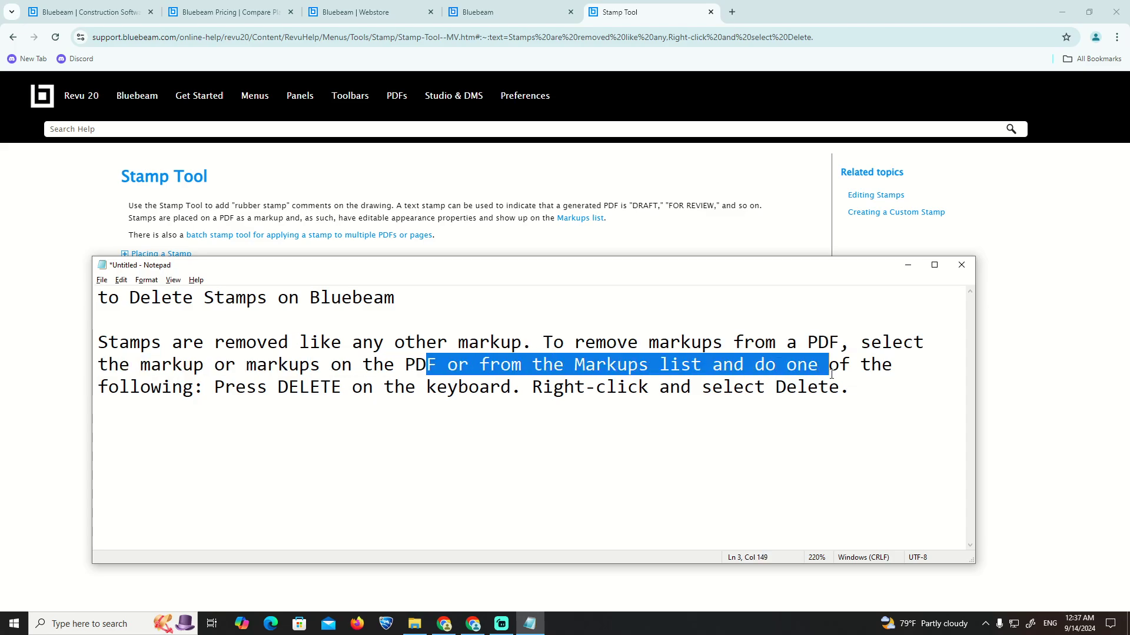
{"action": "left_click", "coordinate": [891, 365]}
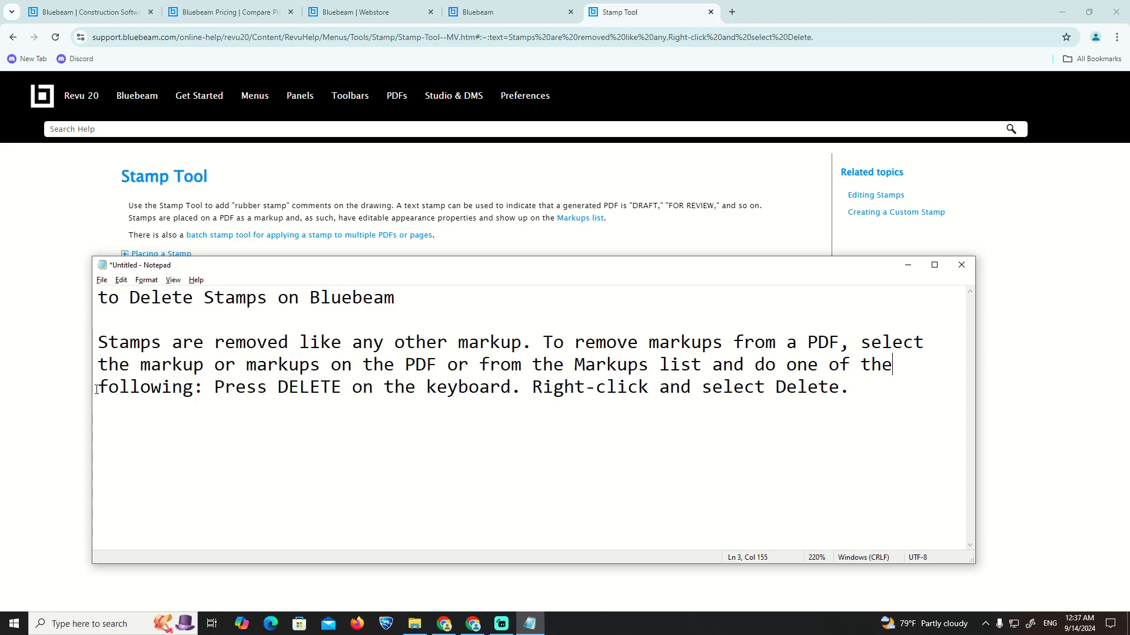
{"action": "mouse_move", "coordinate": [97, 388]}
{"action": "left_mouse_down"}
{"action": "mouse_move", "coordinate": [548, 402]}
{"action": "mouse_move", "coordinate": [863, 397]}
{"action": "left_mouse_up"}
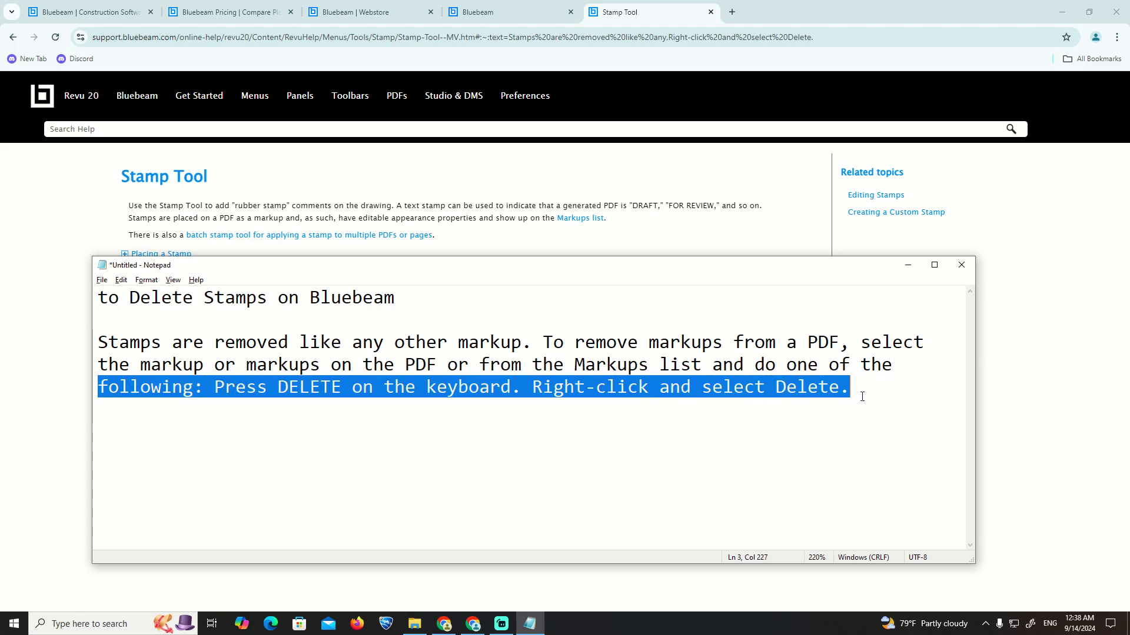
- Bring the Stamp Tool help page in front of the notes and expand 'Removing a Stamp'
{"action": "left_click", "coordinate": [863, 396]}
{"action": "left_click", "coordinate": [89, 265]}
{"action": "left_click", "coordinate": [174, 270]}
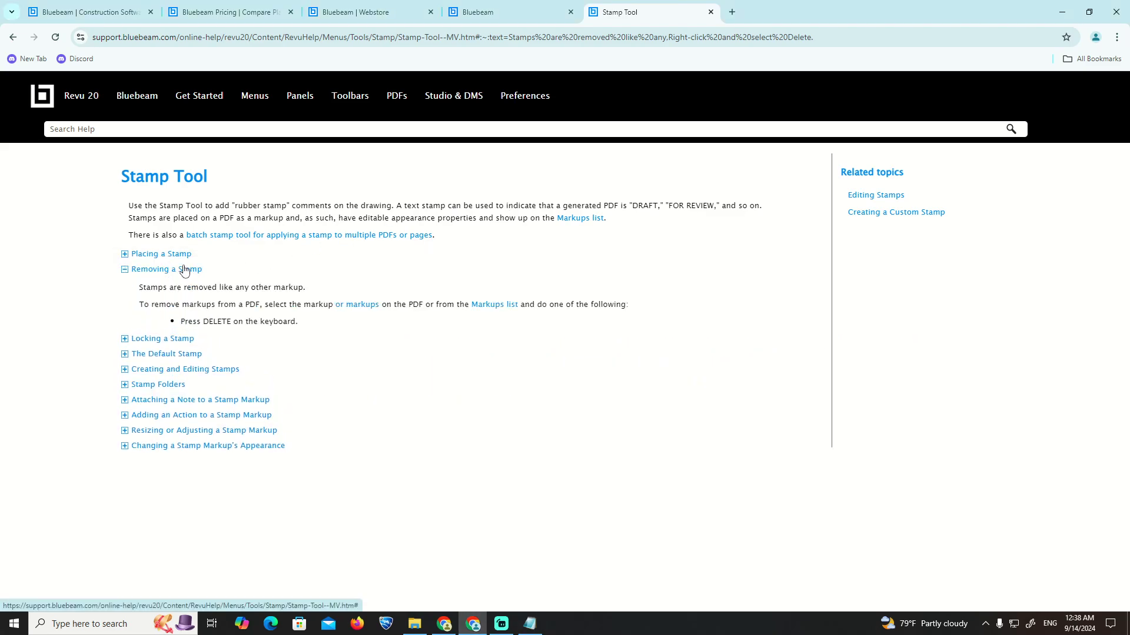
- Point out the two delete options: 'Press DELETE on the keyboard' and 'Right-click and select Delete'
{"action": "left_click_drag", "start_coordinate": [334, 328], "coordinate": [177, 326]}
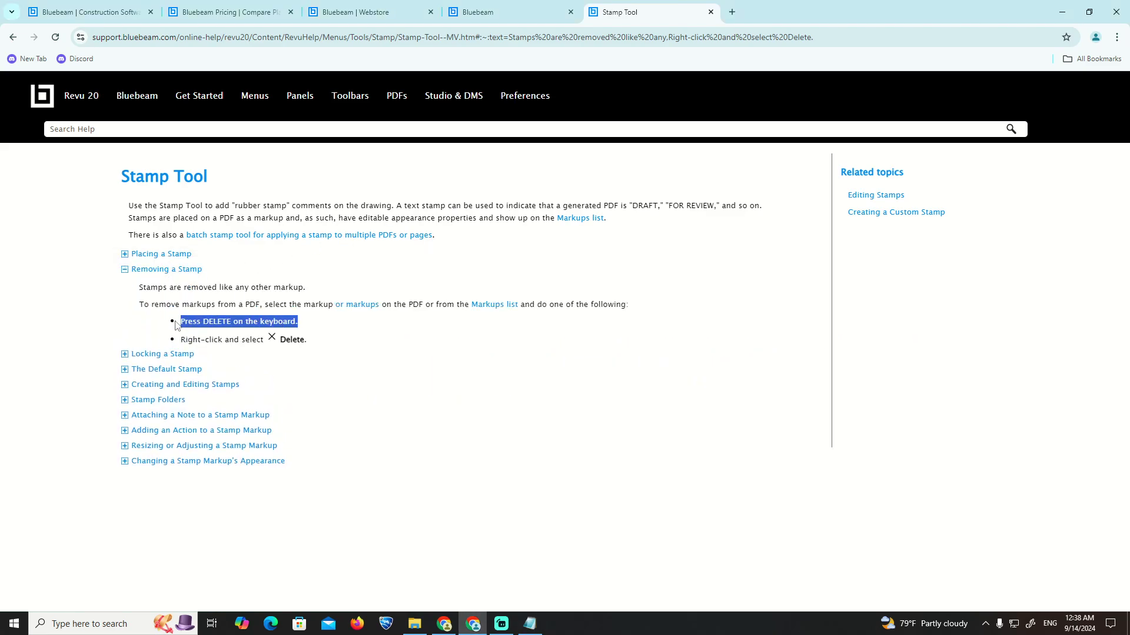
{"action": "triple_click", "coordinate": [188, 342]}
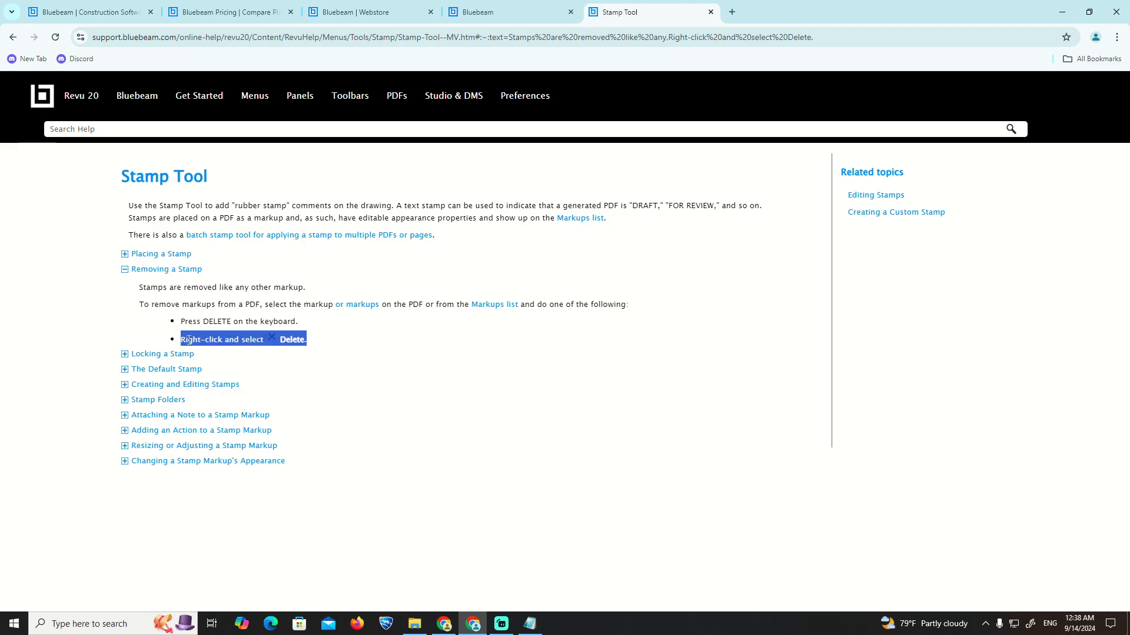
{"action": "left_click", "coordinate": [265, 340]}
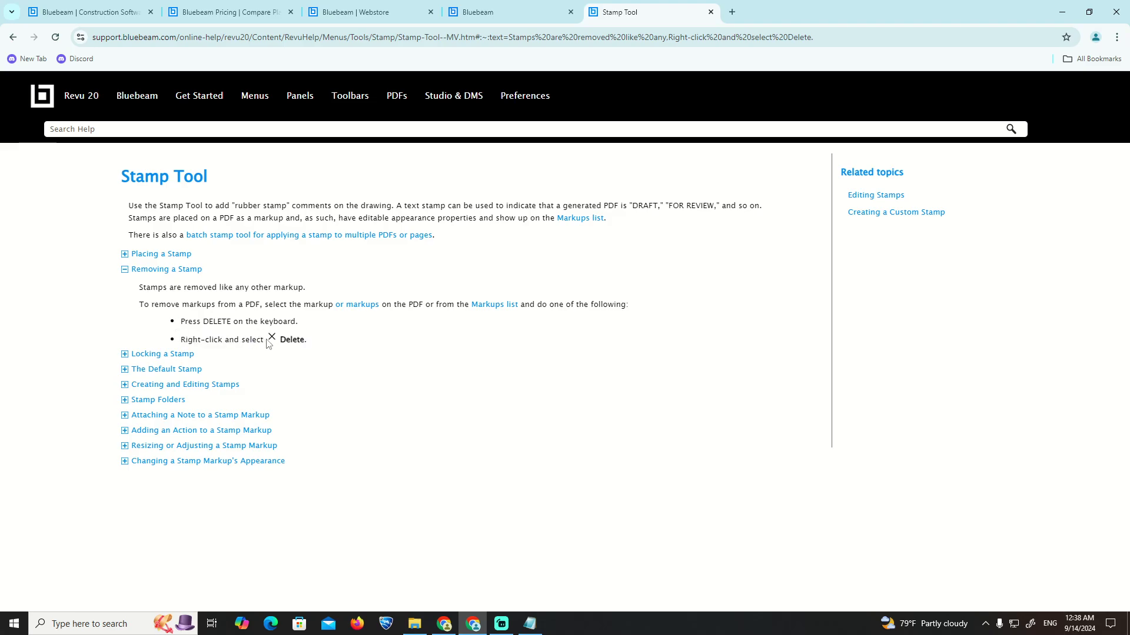
{"action": "right_click", "coordinate": [220, 340]}
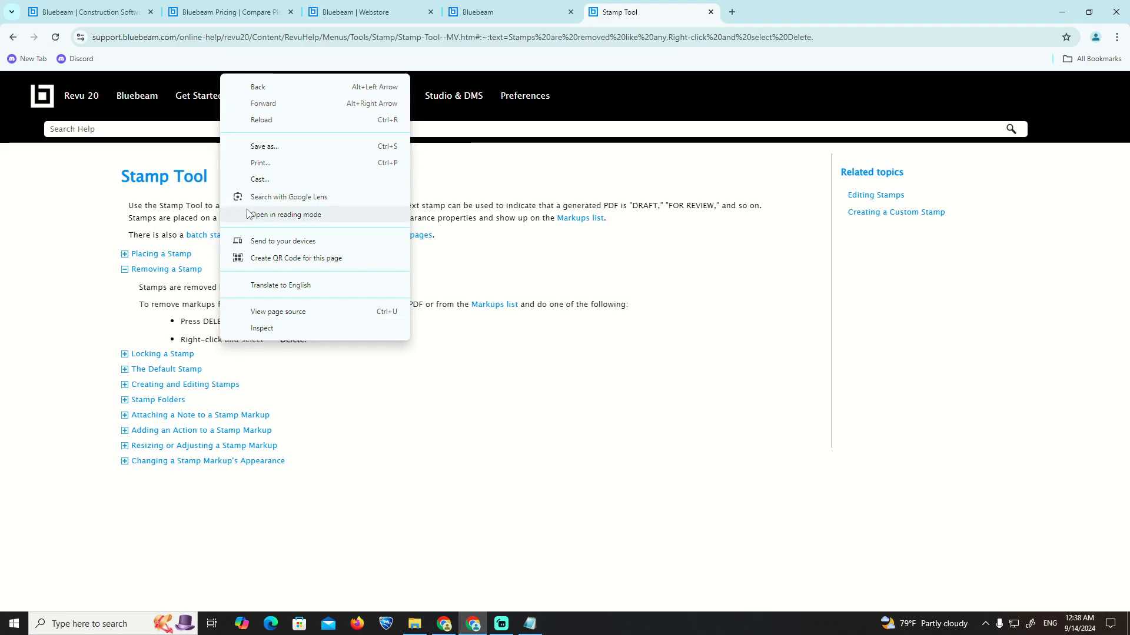
{"action": "left_click", "coordinate": [390, 381]}
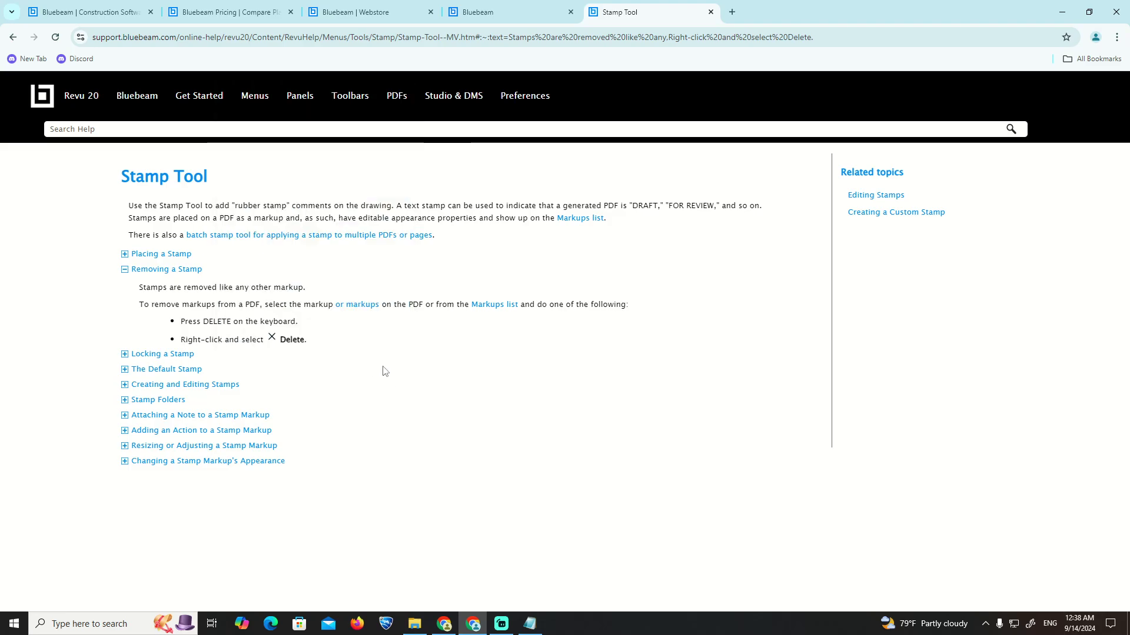